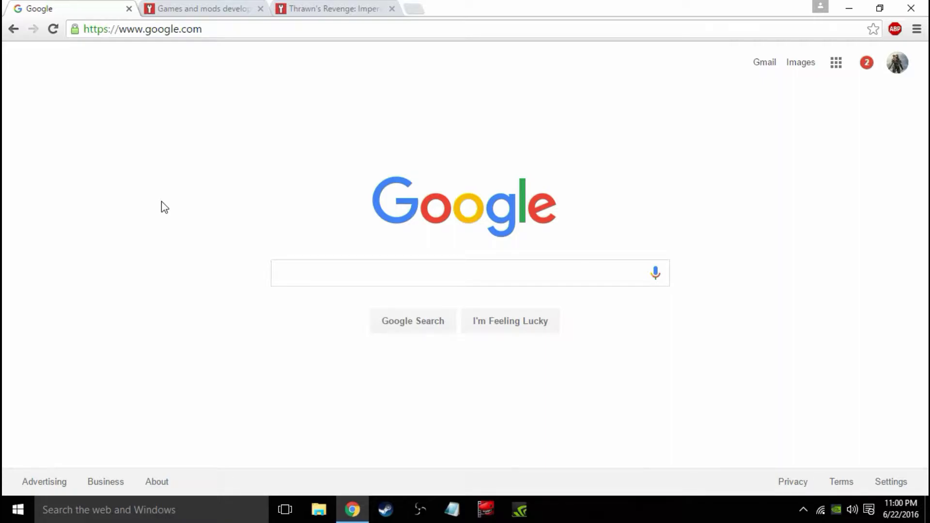
{"action": "left_click", "coordinate": [344, 272]}
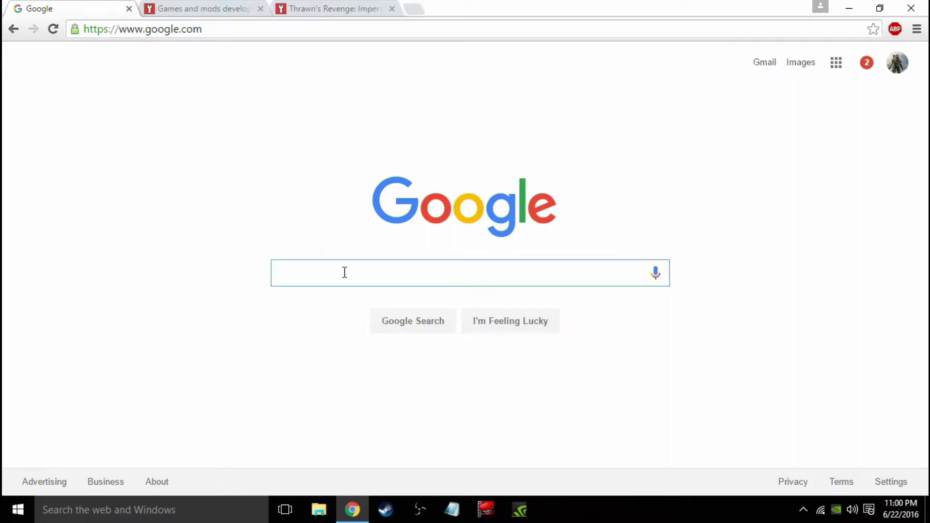
{"action": "type", "text": "ww"}
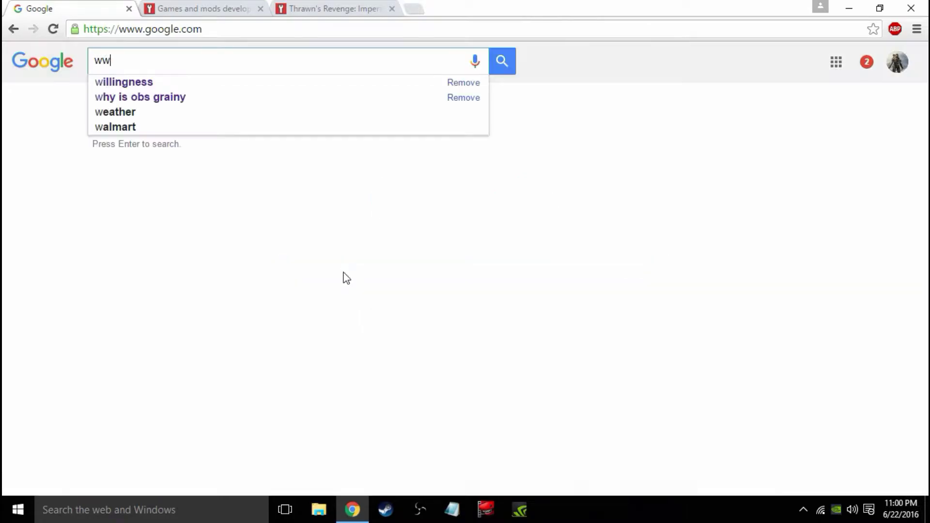
{"action": "type", "text": "w.mod"}
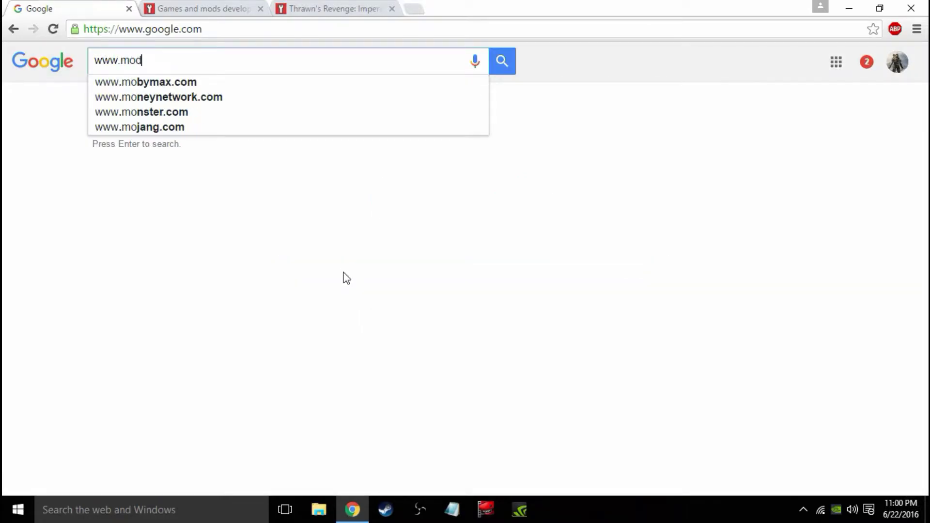
{"action": "type", "text": "db.com"}
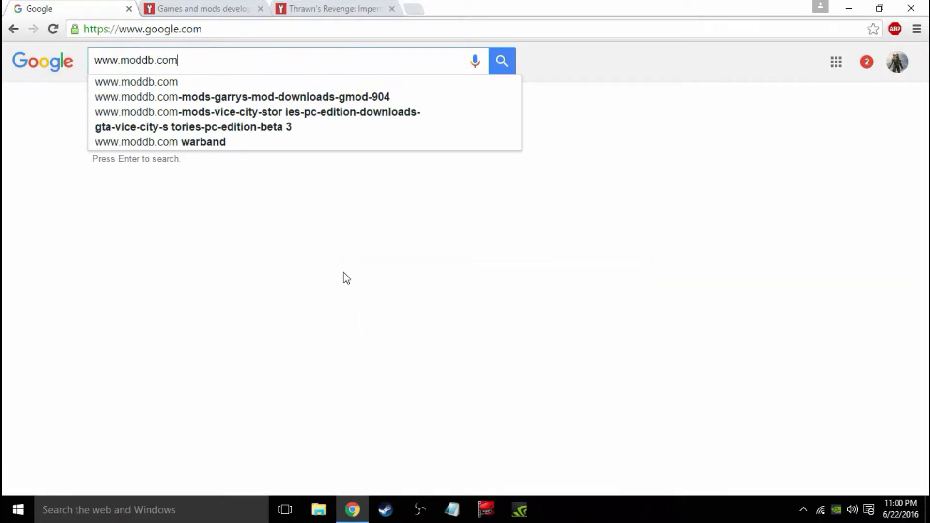
{"action": "key", "text": "Return"}
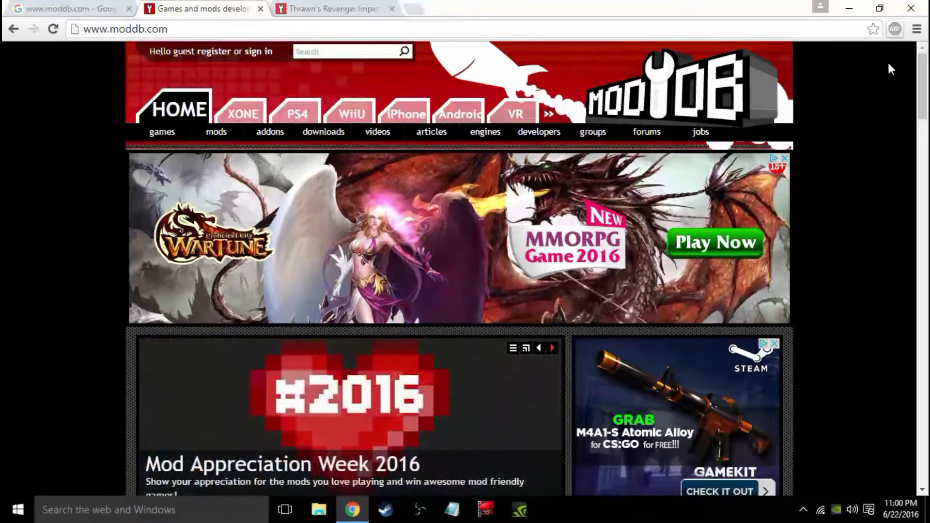
- List ModDB mods filtered to Star Wars: Empire at War: Forces of Corruption
{"action": "left_click", "coordinate": [223, 129]}
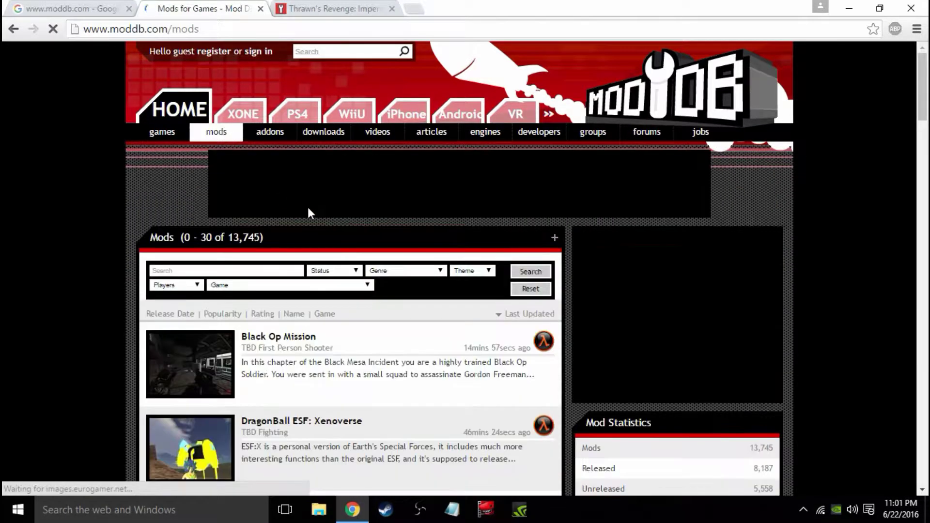
{"action": "left_click", "coordinate": [281, 286]}
{"action": "scroll", "coordinate": [290, 289], "scroll_direction": "down", "scroll_amount": 3}
{"action": "scroll", "coordinate": [290, 289], "scroll_direction": "down", "scroll_amount": 1}
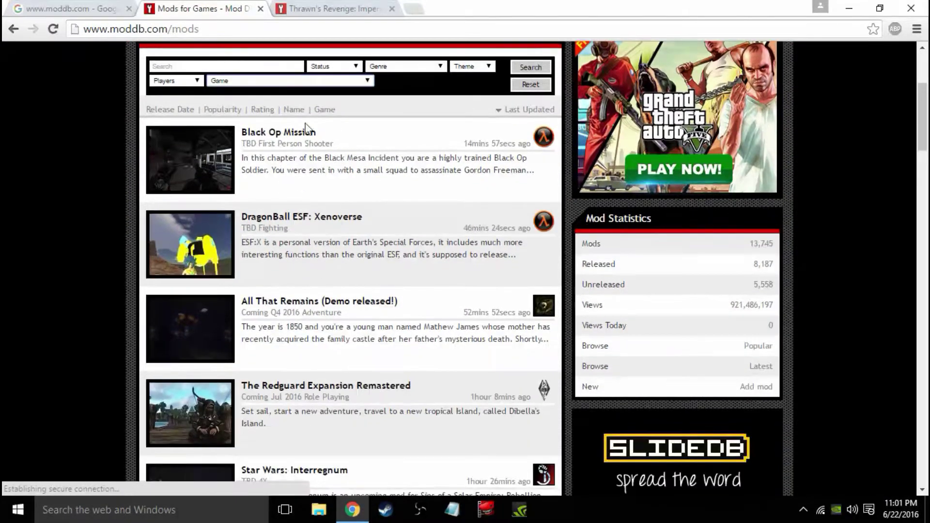
{"action": "left_click", "coordinate": [302, 81]}
{"action": "left_click_drag", "start_coordinate": [366, 107], "coordinate": [379, 206]}
{"action": "scroll", "coordinate": [344, 173], "scroll_direction": "down", "scroll_amount": 15}
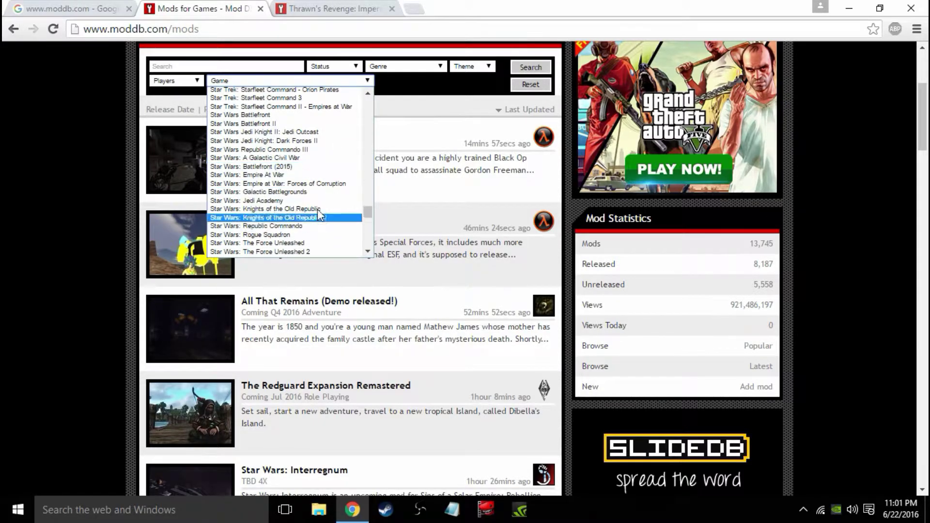
{"action": "left_click", "coordinate": [312, 184]}
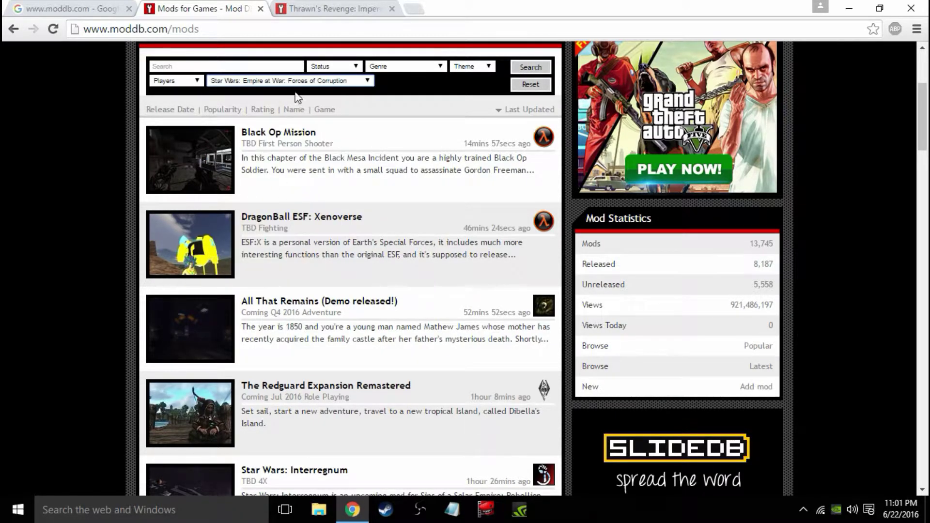
{"action": "left_click", "coordinate": [533, 66]}
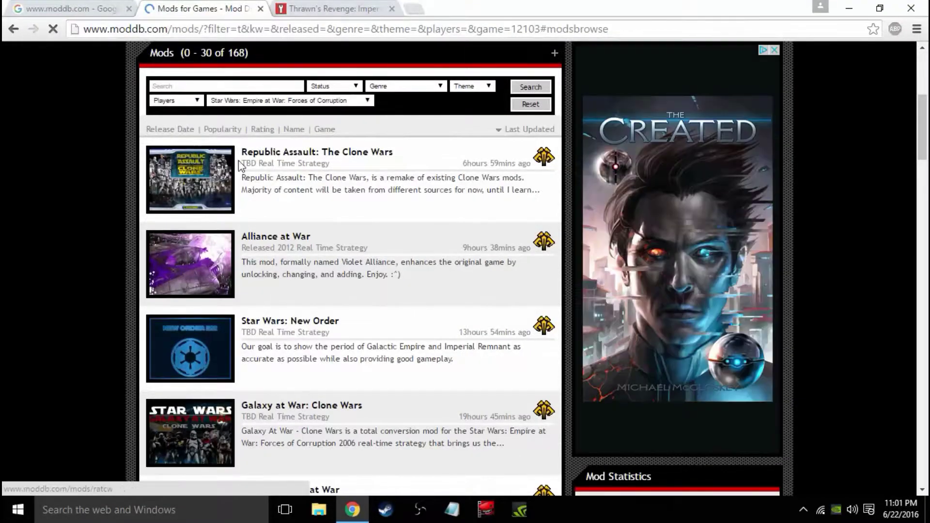
- Sort the mods by Popularity and open Thrawn's Revenge: Imperial Civil War: The Warlords
{"action": "scroll", "coordinate": [123, 222], "scroll_direction": "down", "scroll_amount": 6}
{"action": "scroll", "coordinate": [132, 164], "scroll_direction": "up", "scroll_amount": 7}
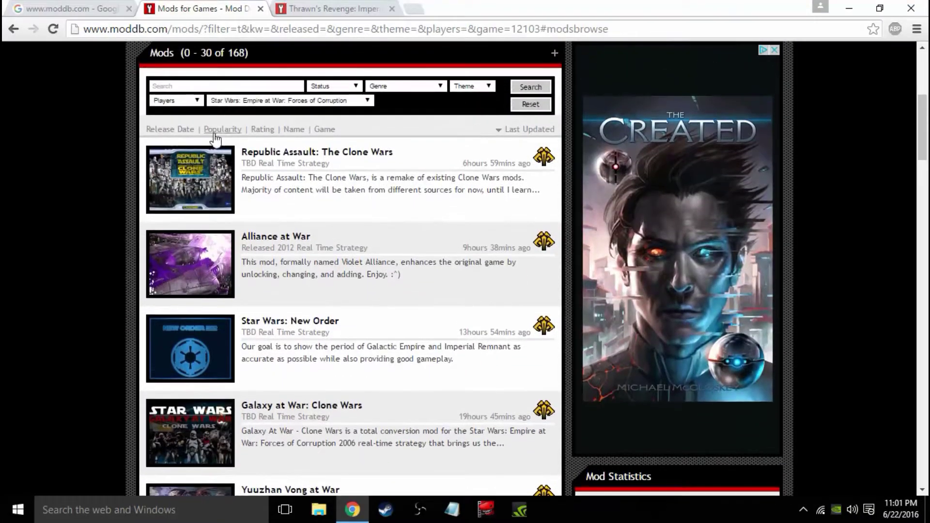
{"action": "left_click", "coordinate": [214, 138]}
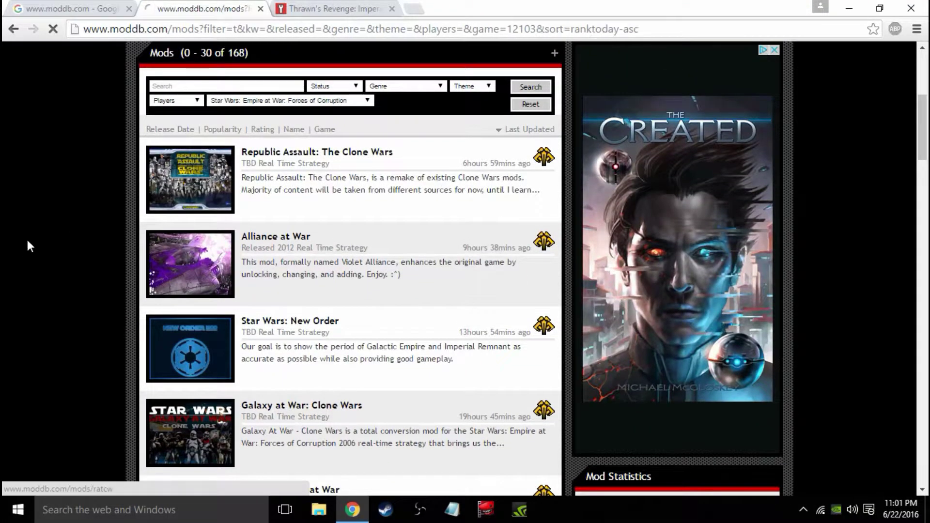
{"action": "scroll", "coordinate": [110, 189], "scroll_direction": "down", "scroll_amount": 4}
{"action": "scroll", "coordinate": [111, 191], "scroll_direction": "down", "scroll_amount": 5}
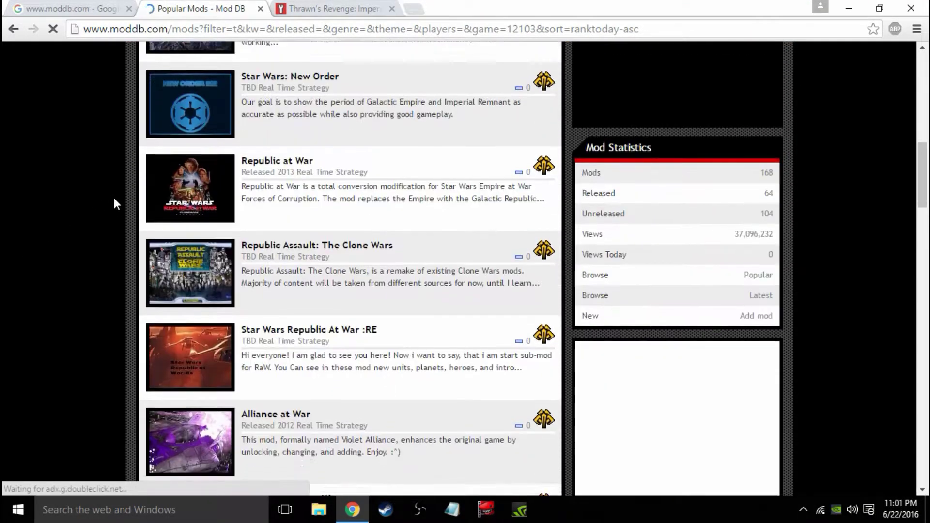
{"action": "scroll", "coordinate": [113, 196], "scroll_direction": "down", "scroll_amount": 7}
{"action": "scroll", "coordinate": [113, 229], "scroll_direction": "down", "scroll_amount": 6}
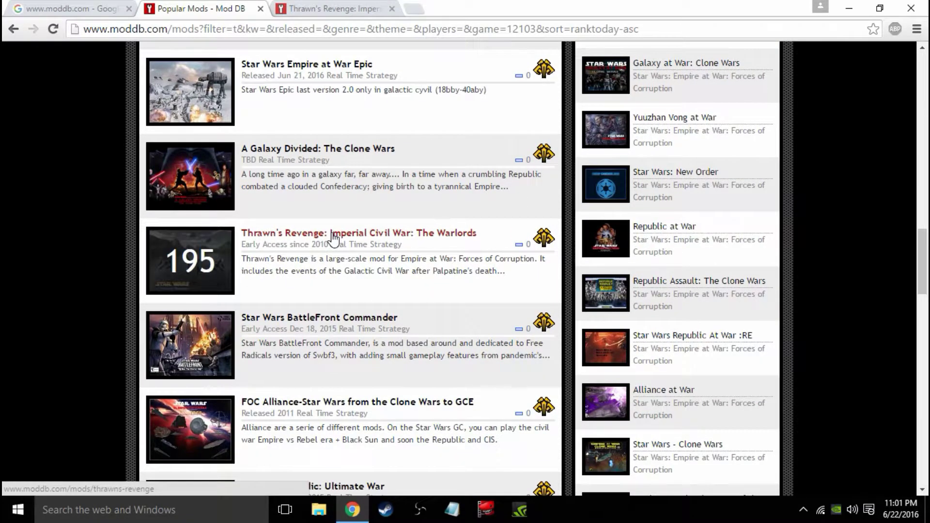
{"action": "left_click", "coordinate": [333, 238]}
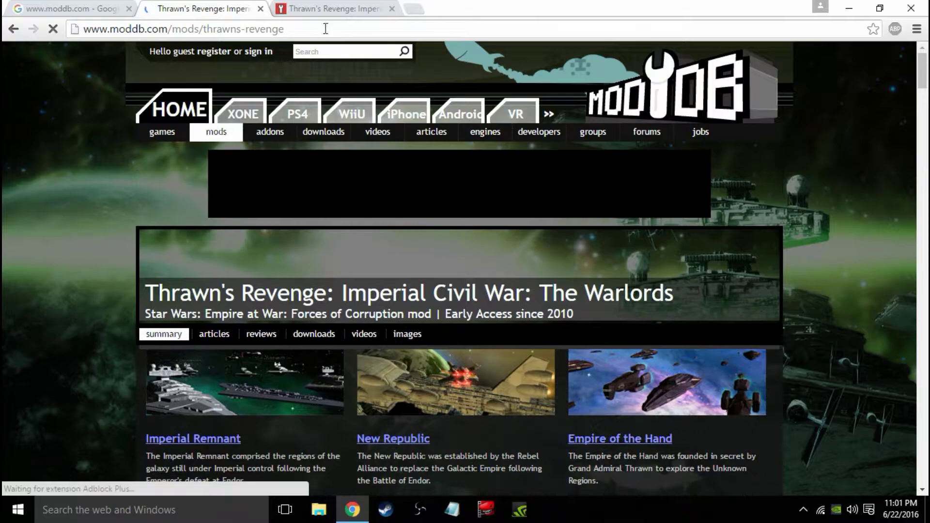
- Open the mod's Unit Selection Freeze Fixer (Utility) V2 download page and scroll to Download Now
{"action": "left_click", "coordinate": [332, 8]}
{"action": "scroll", "coordinate": [71, 290], "scroll_direction": "down", "scroll_amount": 3}
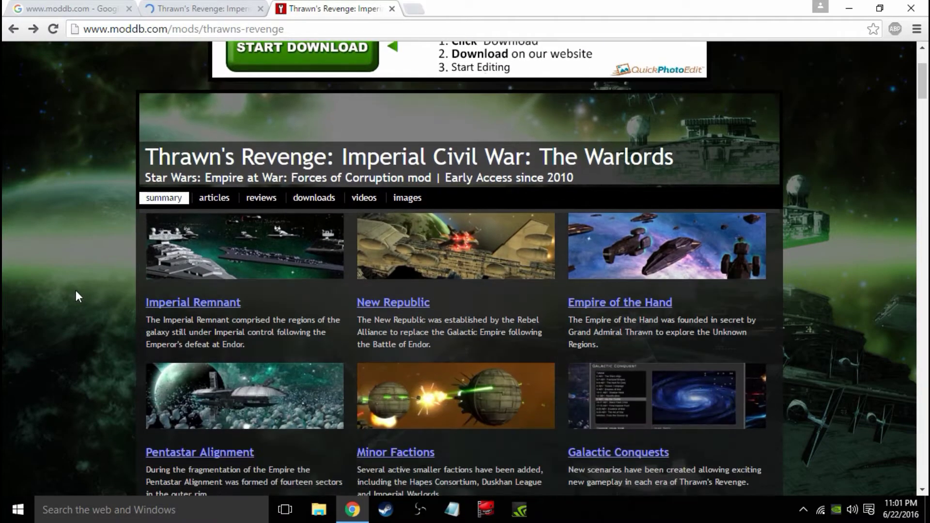
{"action": "left_click", "coordinate": [319, 200]}
{"action": "scroll", "coordinate": [123, 298], "scroll_direction": "down", "scroll_amount": 7}
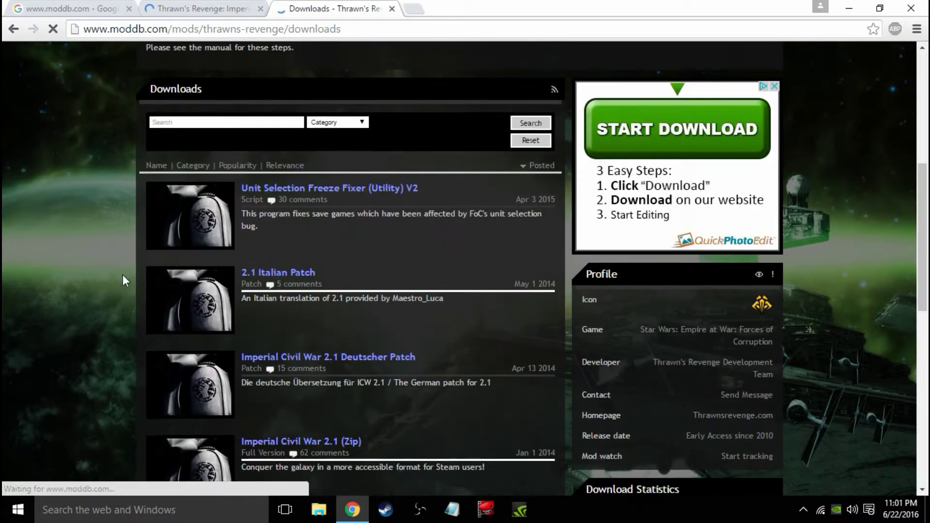
{"action": "left_click", "coordinate": [379, 194]}
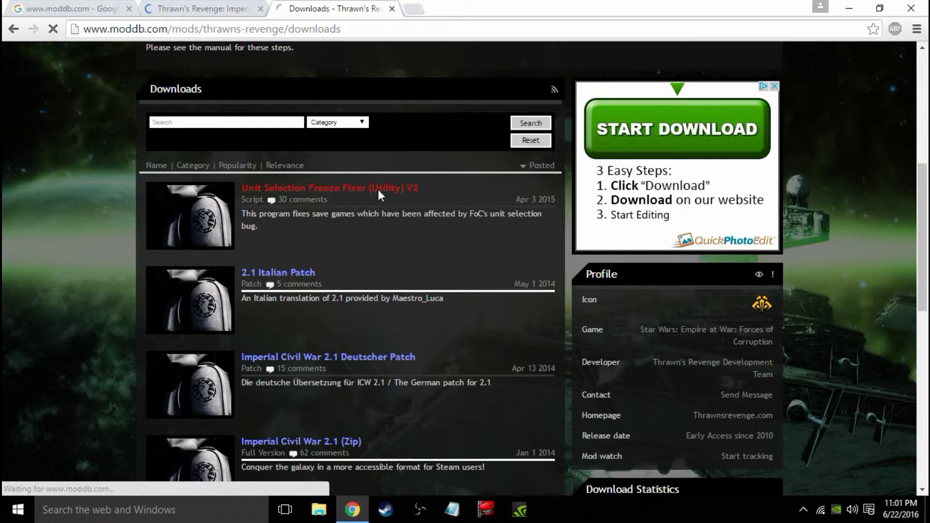
{"action": "scroll", "coordinate": [126, 259], "scroll_direction": "down", "scroll_amount": 5}
{"action": "scroll", "coordinate": [123, 256], "scroll_direction": "up", "scroll_amount": 5}
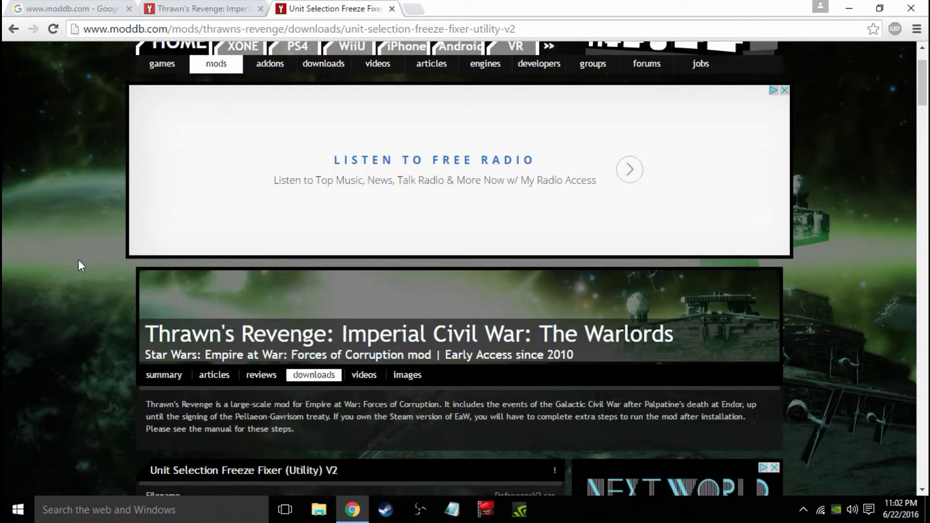
{"action": "scroll", "coordinate": [80, 267], "scroll_direction": "down", "scroll_amount": 5}
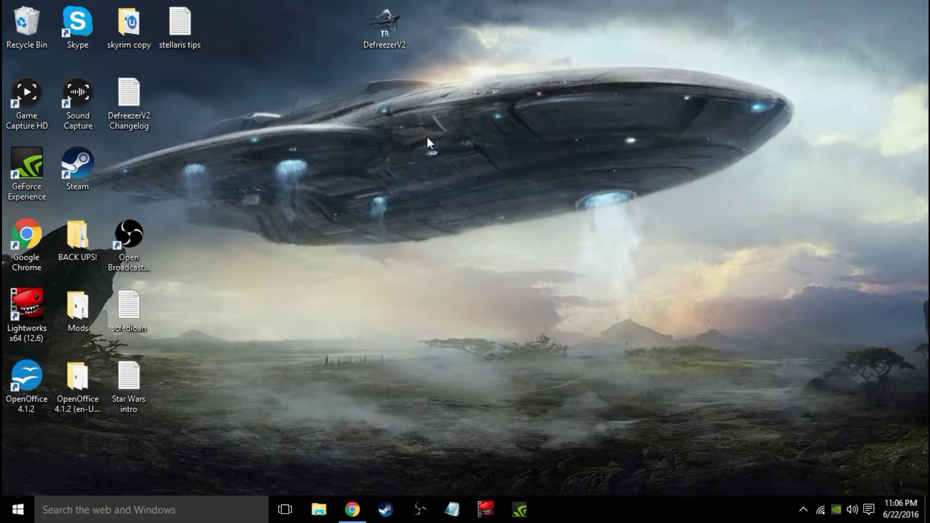
- Launch DefreezerV2 from the desktop and move its window aside
{"action": "left_click", "coordinate": [404, 32]}
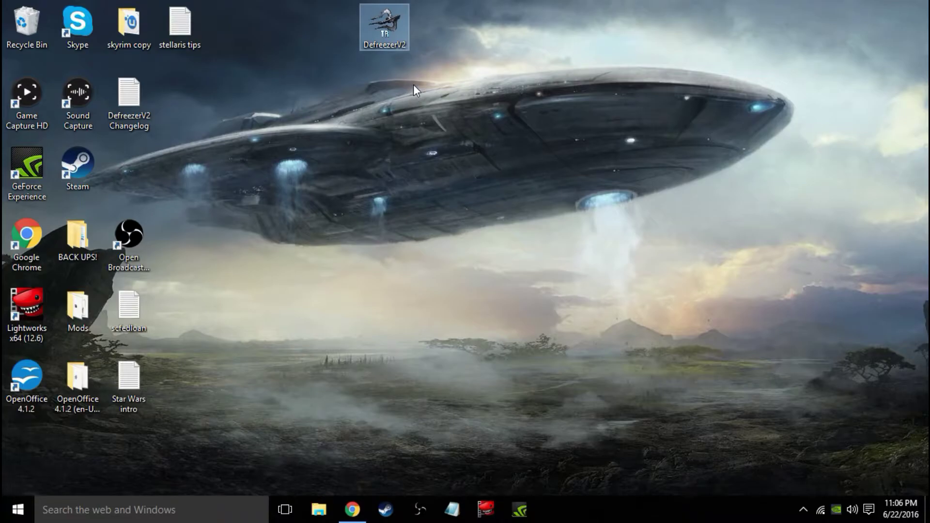
{"action": "left_click_drag", "start_coordinate": [235, 54], "coordinate": [834, 321]}
{"action": "left_click_drag", "start_coordinate": [231, 53], "coordinate": [825, 341]}
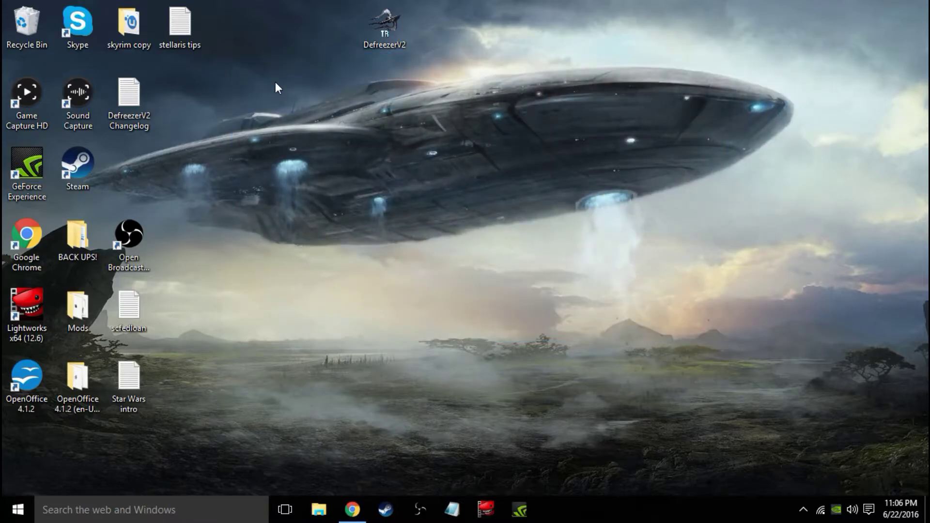
{"action": "double_click", "coordinate": [383, 22]}
{"action": "left_click_drag", "start_coordinate": [246, 61], "coordinate": [434, 35]}
{"action": "left_click", "coordinate": [521, 82]}
- Set the Defreezer's Game version to Steam(Gold)
{"action": "left_click", "coordinate": [595, 127]}
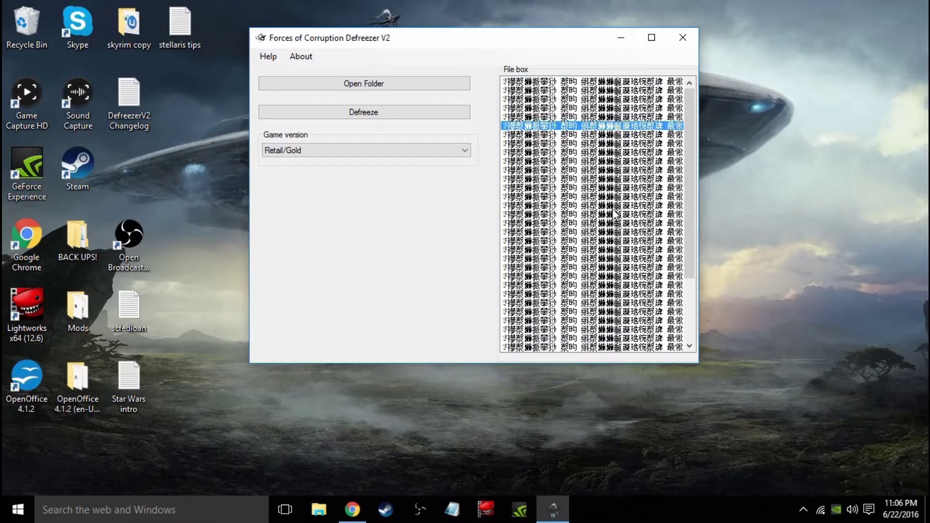
{"action": "left_click", "coordinate": [613, 211]}
{"action": "left_click", "coordinate": [625, 267]}
{"action": "left_click", "coordinate": [617, 82]}
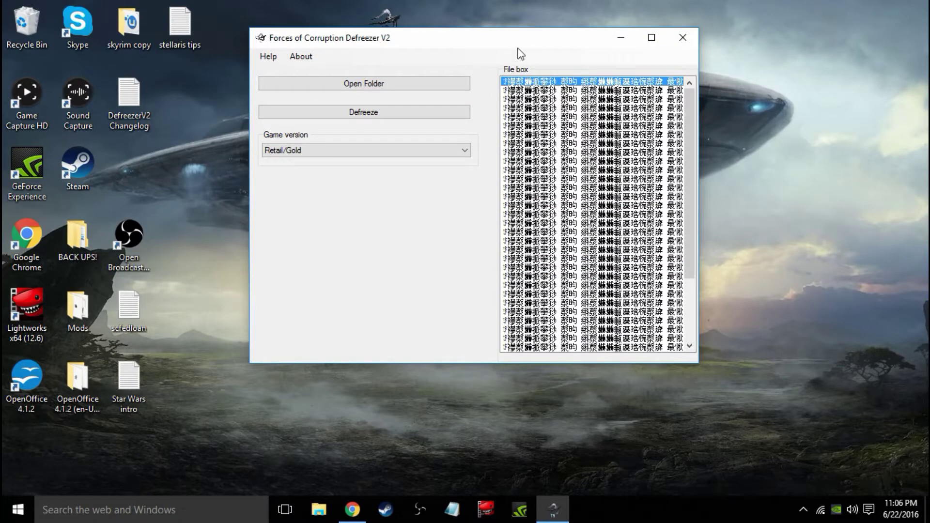
{"action": "left_click", "coordinate": [340, 150]}
{"action": "left_click", "coordinate": [326, 175]}
{"action": "left_click", "coordinate": [352, 84]}
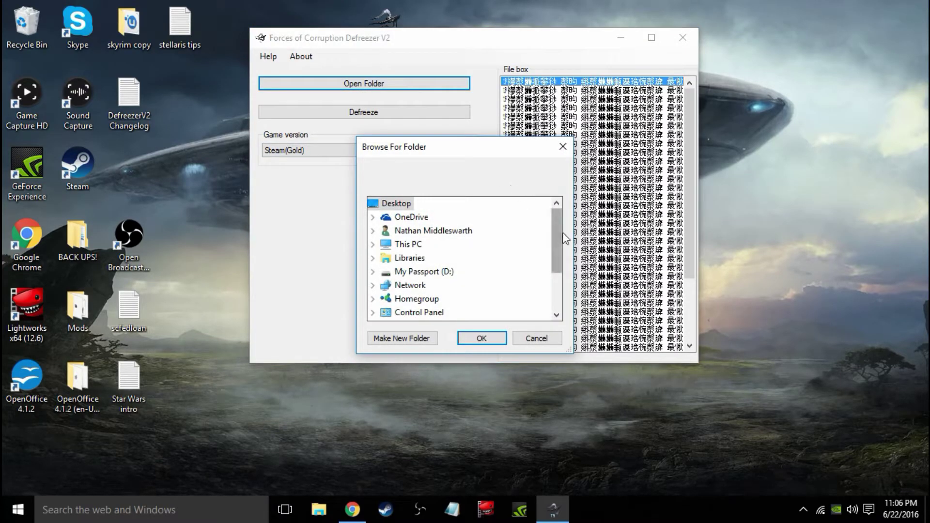
{"action": "left_click", "coordinate": [307, 151]}
{"action": "left_click", "coordinate": [561, 158]}
{"action": "left_click", "coordinate": [390, 151]}
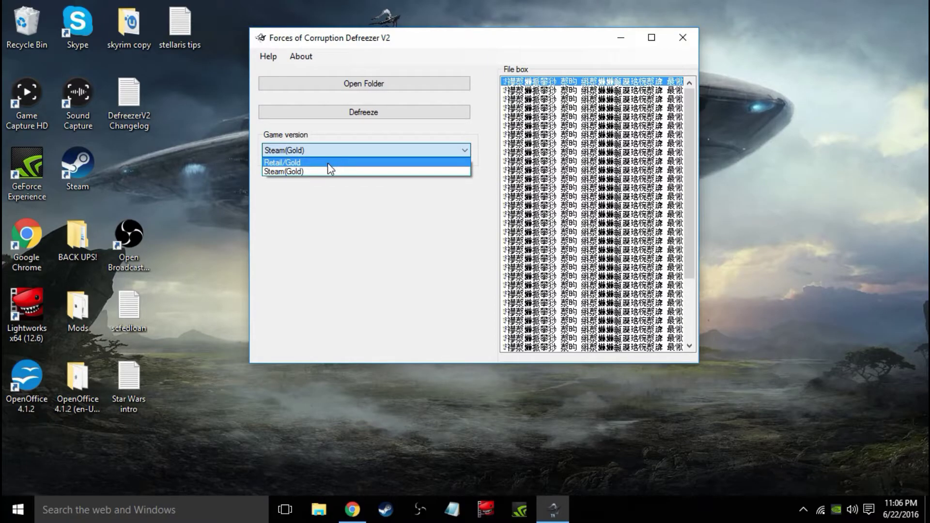
{"action": "left_click", "coordinate": [307, 171]}
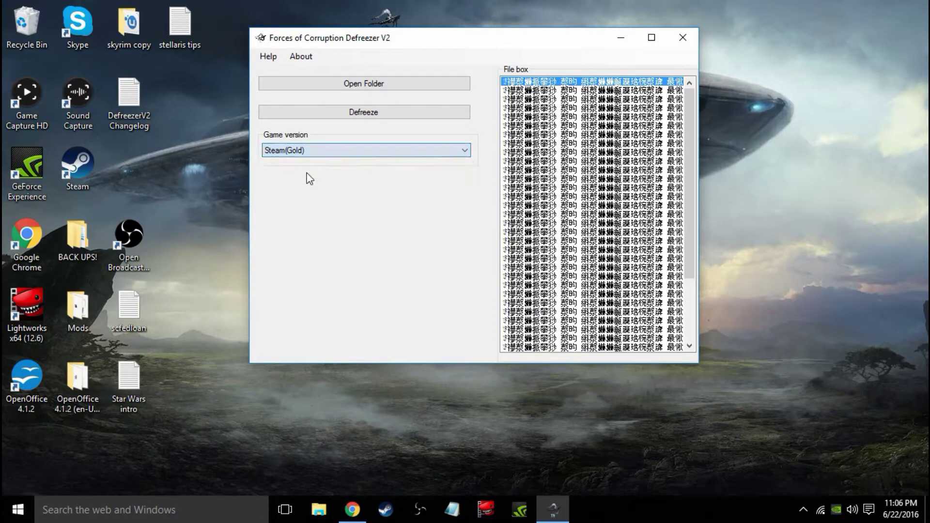
- Load the Saved Games > Petroglyph > Empire At War - Forces of Corruption > Save folder
{"action": "left_click", "coordinate": [361, 93]}
{"action": "scroll", "coordinate": [435, 256], "scroll_direction": "down", "scroll_amount": 1}
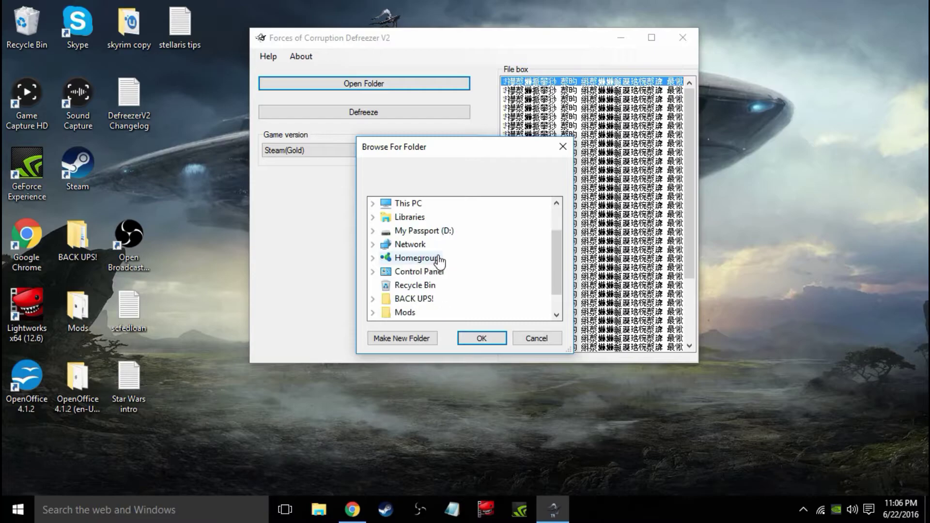
{"action": "scroll", "coordinate": [431, 223], "scroll_direction": "up", "scroll_amount": 1}
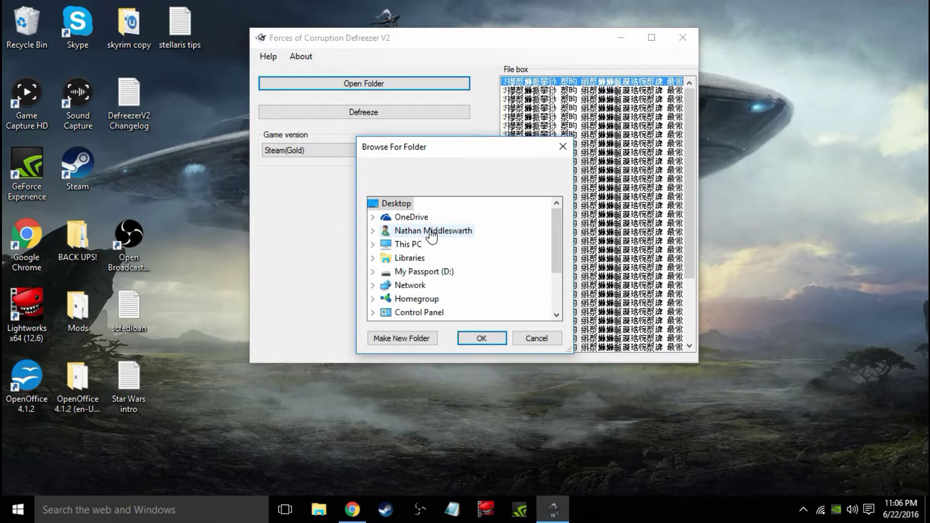
{"action": "double_click", "coordinate": [435, 232]}
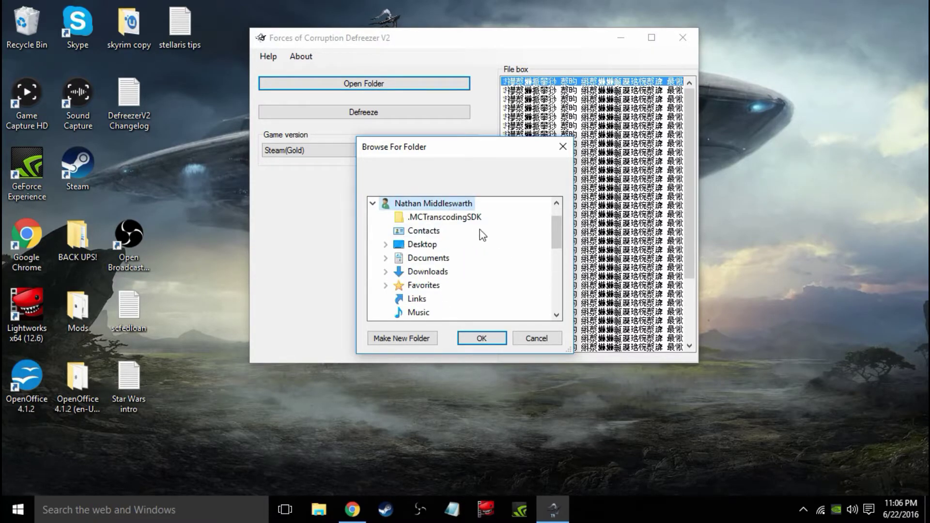
{"action": "scroll", "coordinate": [446, 251], "scroll_direction": "down", "scroll_amount": 1}
{"action": "double_click", "coordinate": [440, 311]}
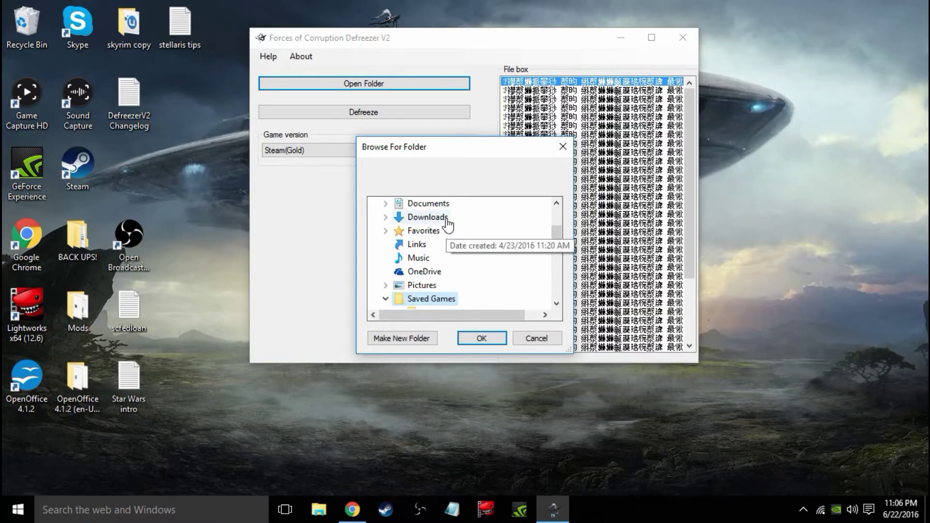
{"action": "scroll", "coordinate": [455, 262], "scroll_direction": "down", "scroll_amount": 1}
{"action": "scroll", "coordinate": [468, 269], "scroll_direction": "down", "scroll_amount": 1}
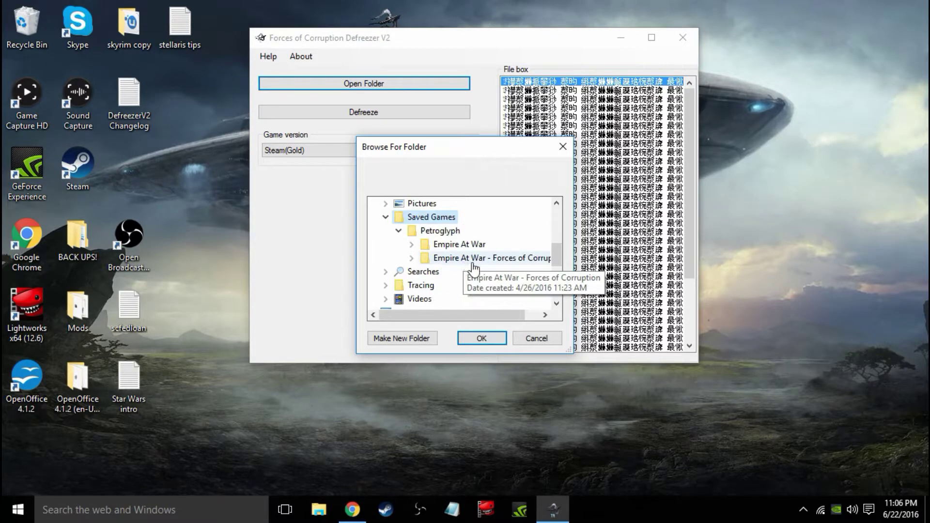
{"action": "double_click", "coordinate": [473, 261]}
{"action": "left_click", "coordinate": [440, 286]}
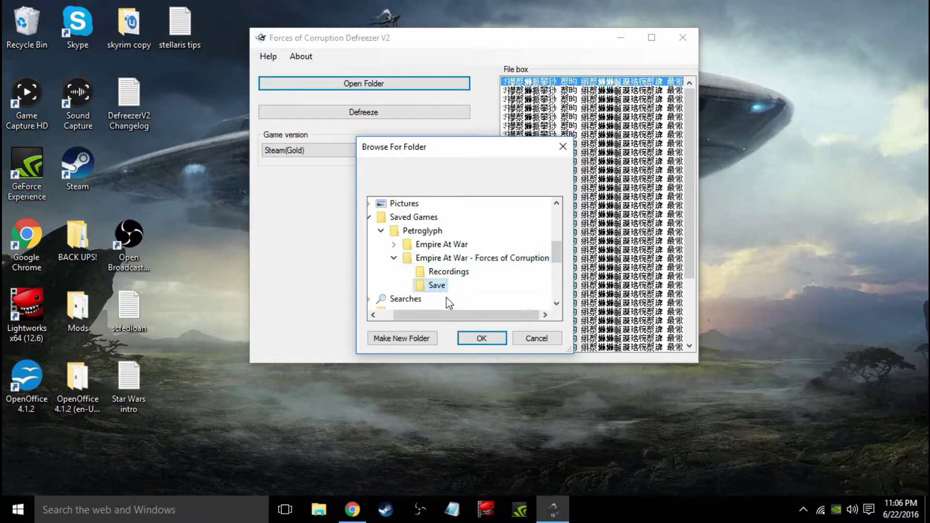
{"action": "left_click", "coordinate": [479, 339]}
{"action": "left_click", "coordinate": [566, 91]}
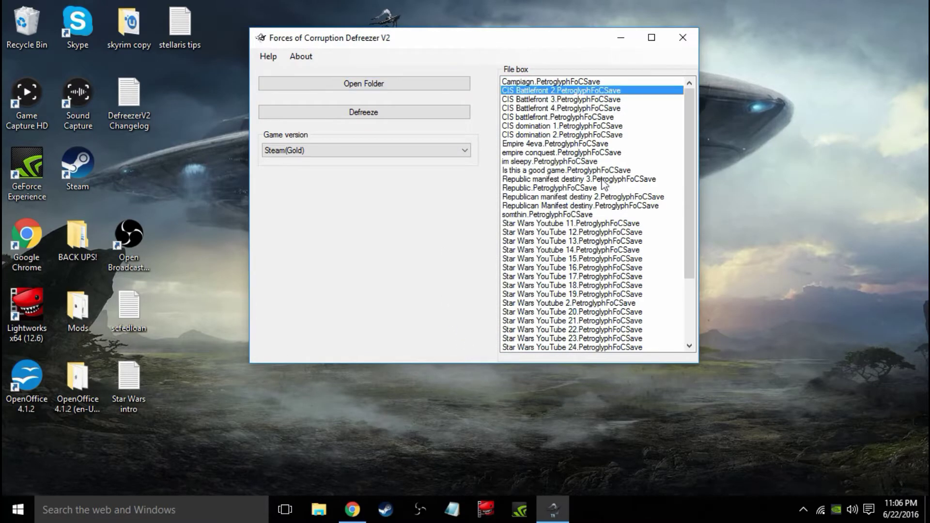
{"action": "left_click_drag", "start_coordinate": [600, 223], "coordinate": [564, 100]}
- Defreeze the Star Wars YouTube 24 save and dismiss the completion message
{"action": "scroll", "coordinate": [586, 155], "scroll_direction": "down", "scroll_amount": 2}
{"action": "scroll", "coordinate": [567, 148], "scroll_direction": "up", "scroll_amount": 2}
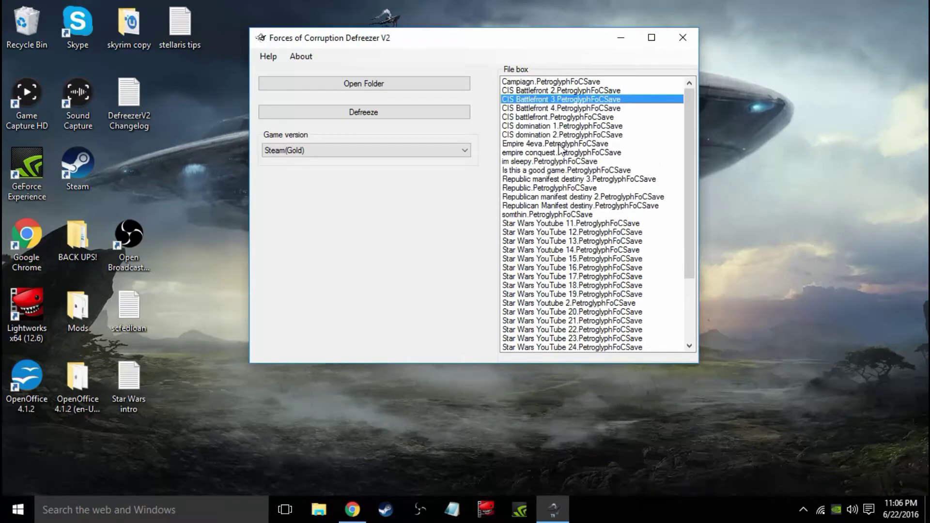
{"action": "scroll", "coordinate": [585, 191], "scroll_direction": "down", "scroll_amount": 4}
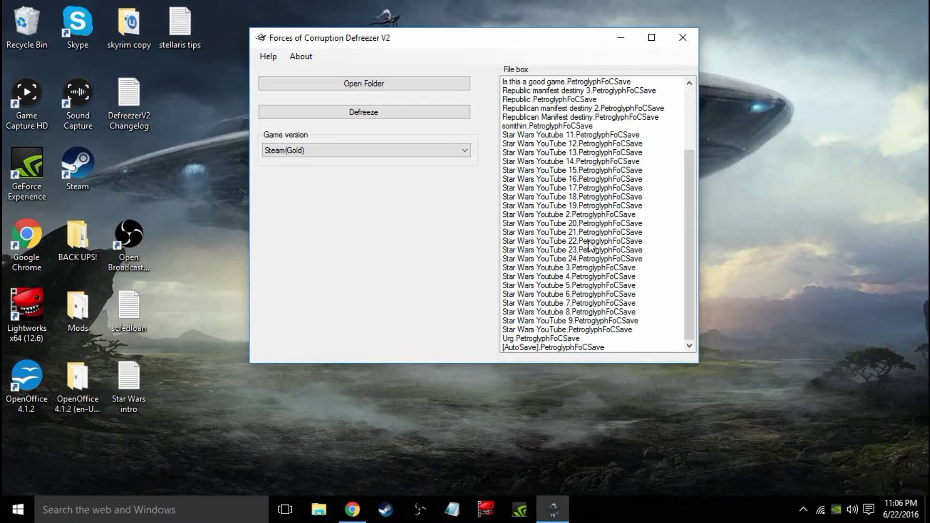
{"action": "left_click", "coordinate": [584, 258]}
{"action": "left_click", "coordinate": [359, 117]}
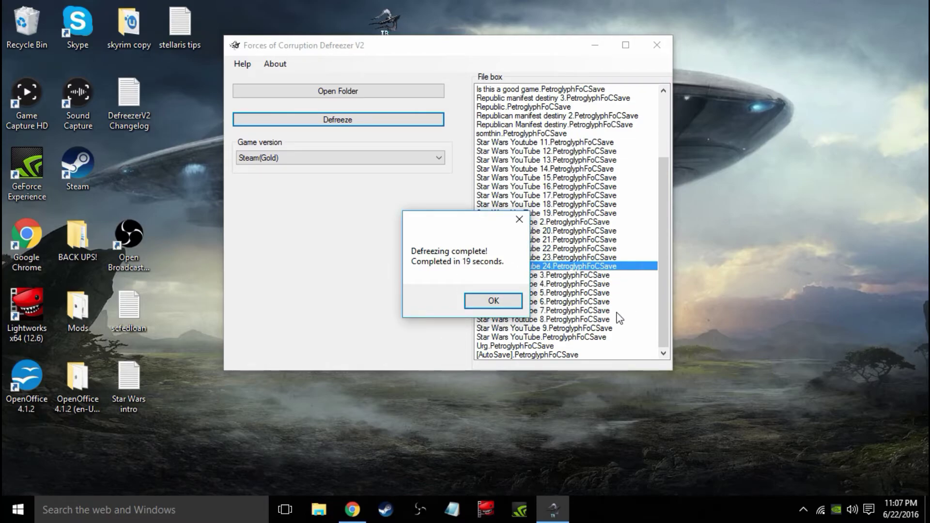
{"action": "left_click", "coordinate": [513, 304]}
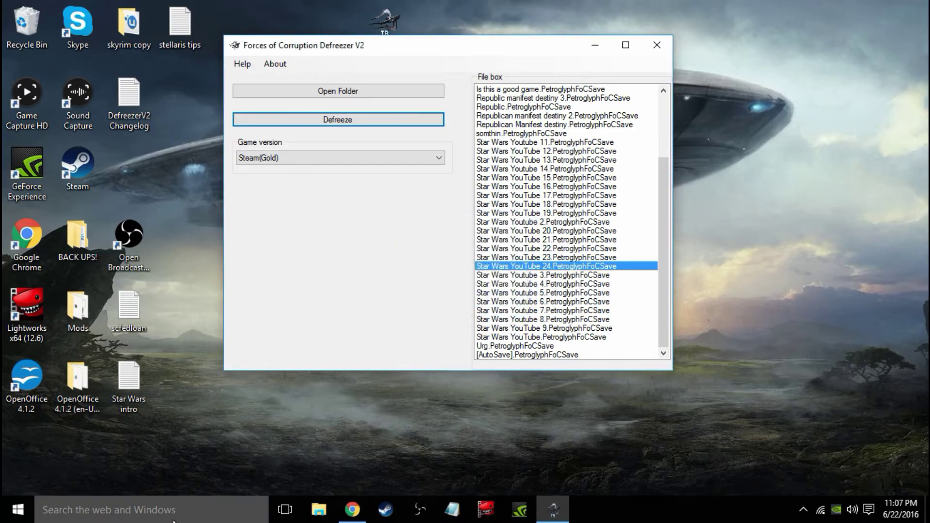
{"action": "left_click_drag", "start_coordinate": [437, 58], "coordinate": [473, 54]}
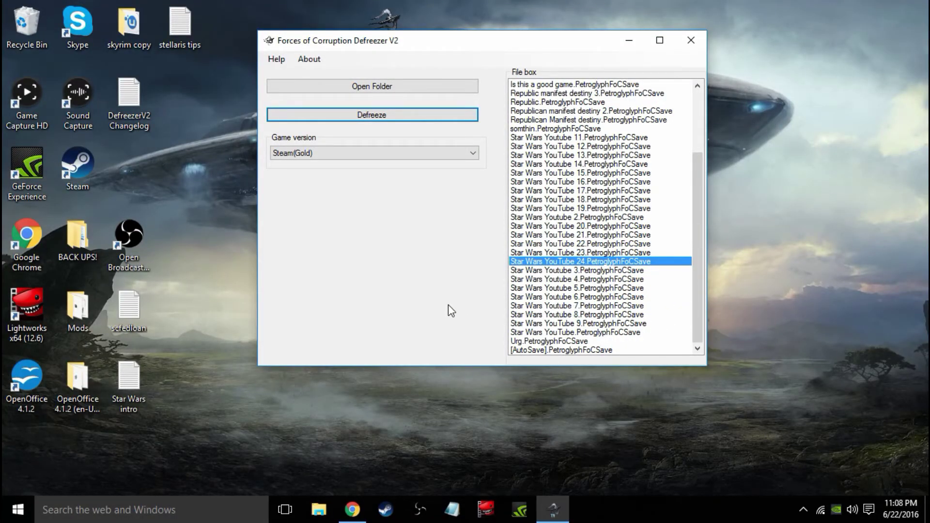
{"action": "left_click_drag", "start_coordinate": [526, 45], "coordinate": [509, 114]}
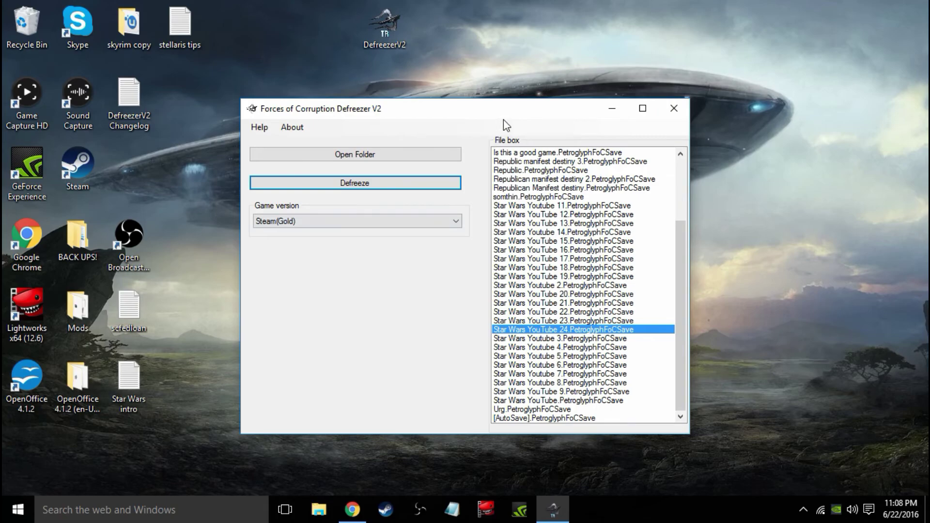
{"action": "left_click_drag", "start_coordinate": [507, 116], "coordinate": [540, 89]}
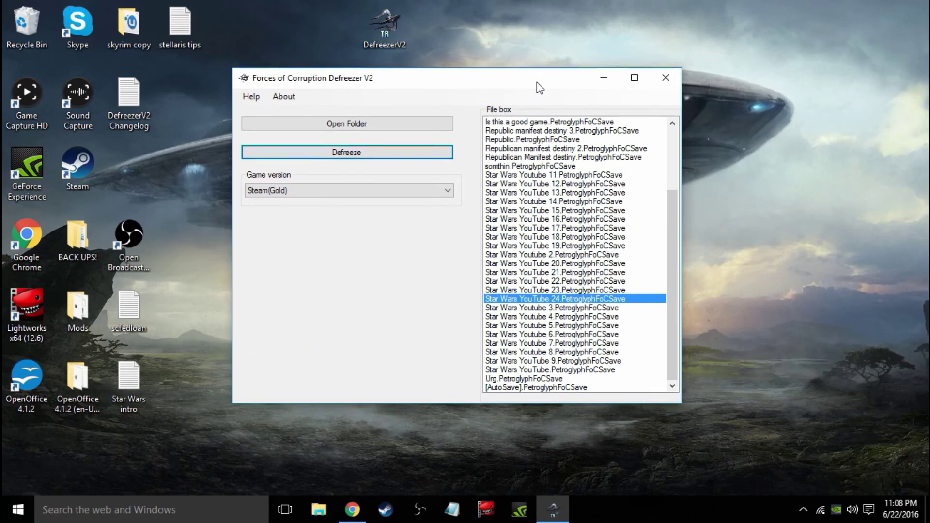